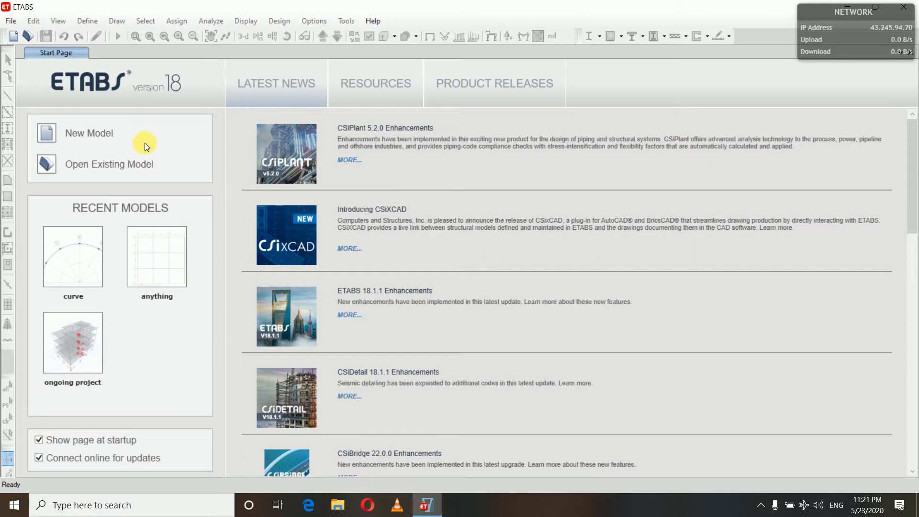
# Start a new model with the built-in settings: Metric SI units, Indian steel sections, IS 800:2007 and IS 456:2000 design codes
pyautogui.click(86, 135)
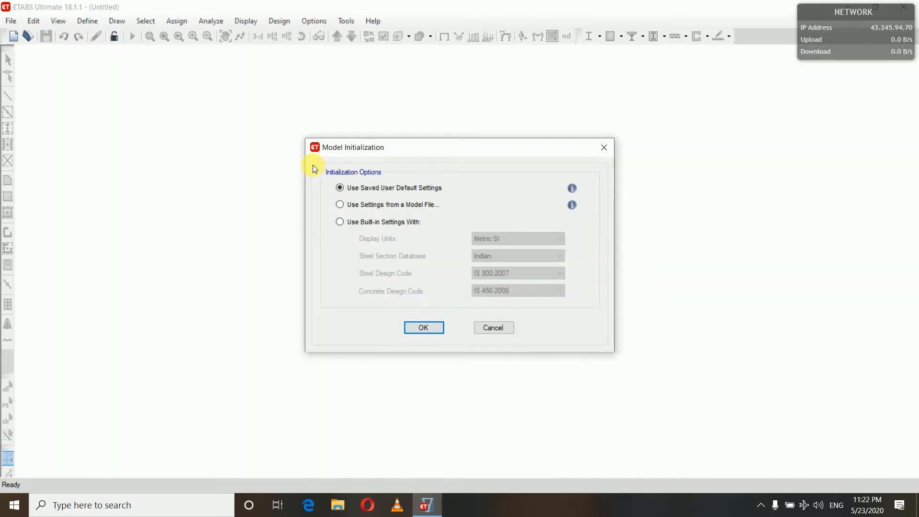
pyautogui.click(340, 222)
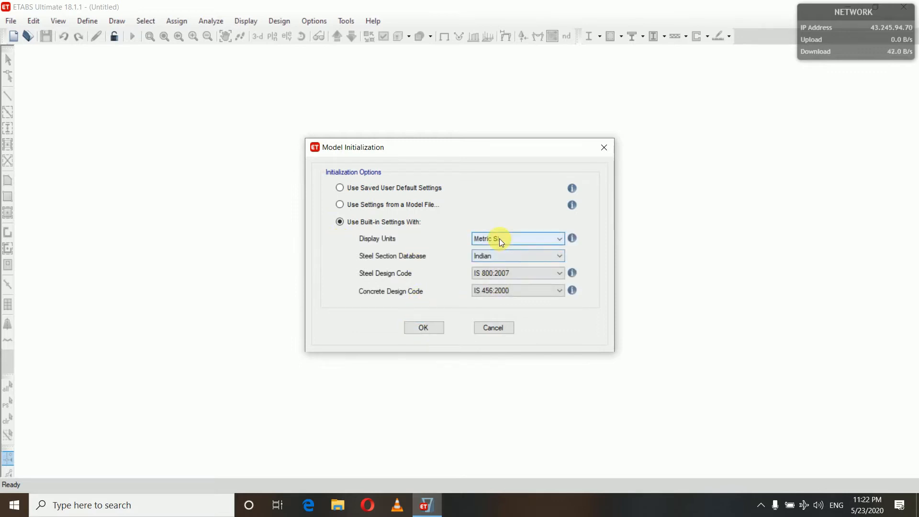
pyautogui.click(418, 326)
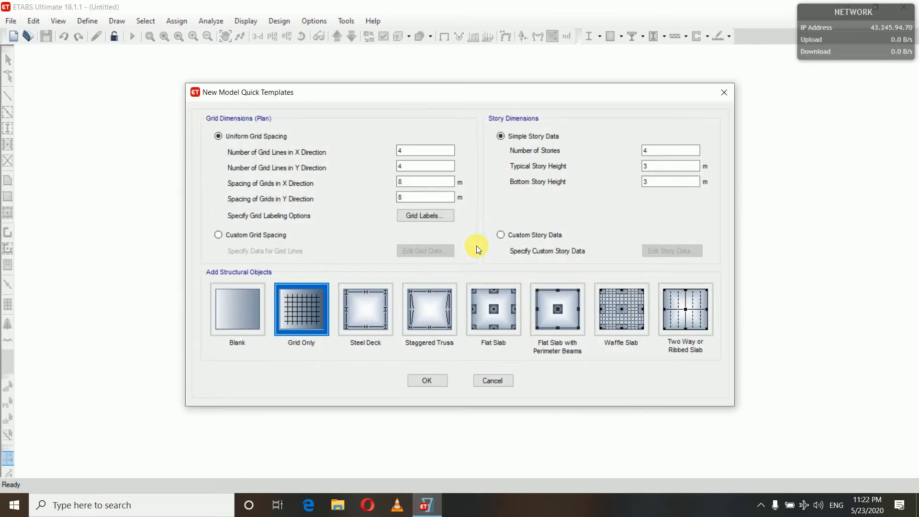
# Set the number of stories in the new model template to 1
pyautogui.click(666, 154)
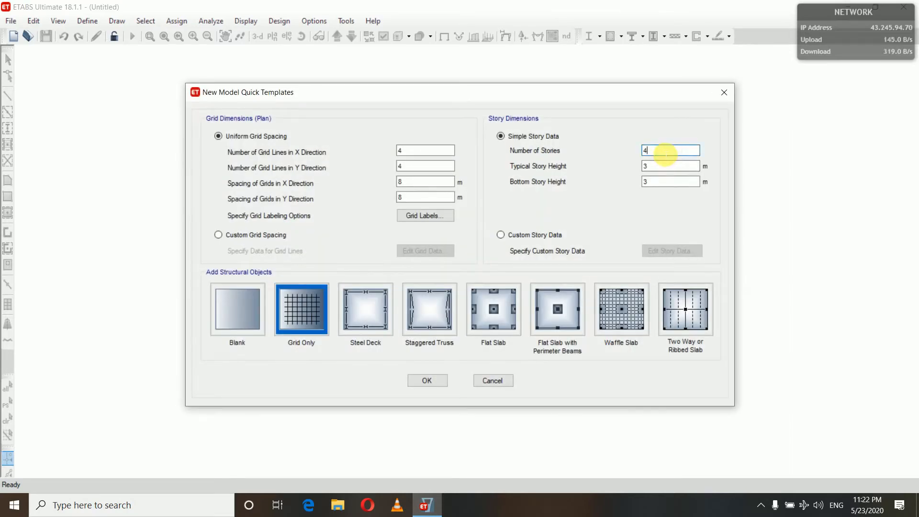
pyautogui.press('BackSpace')
pyautogui.write('1')
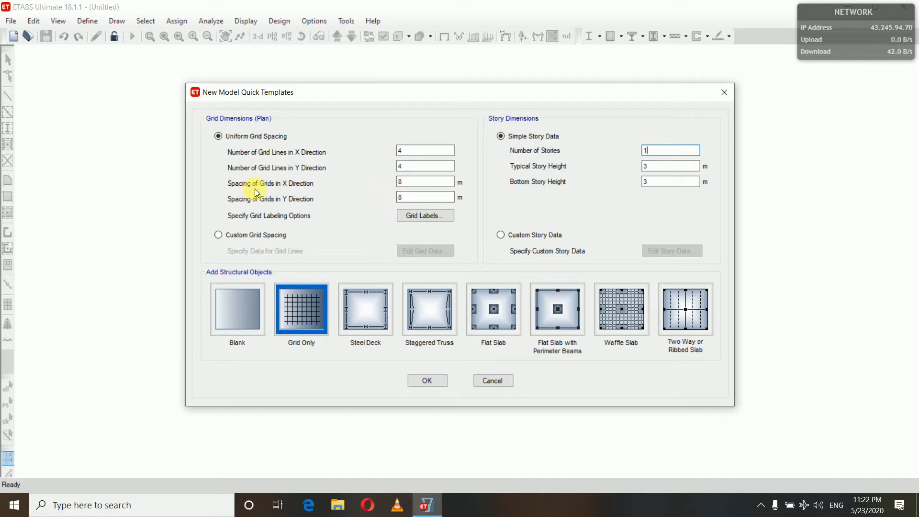
# Set the uniform grid spacing to 6 m in both the X and Y directions
pyautogui.click(414, 183)
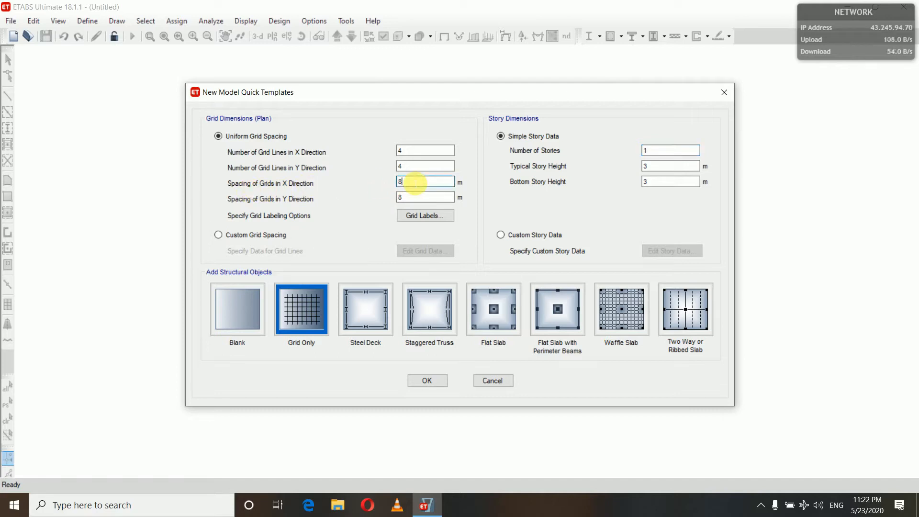
pyautogui.press('BackSpace')
pyautogui.write('6')
pyautogui.click(407, 197)
pyautogui.press('BackSpace')
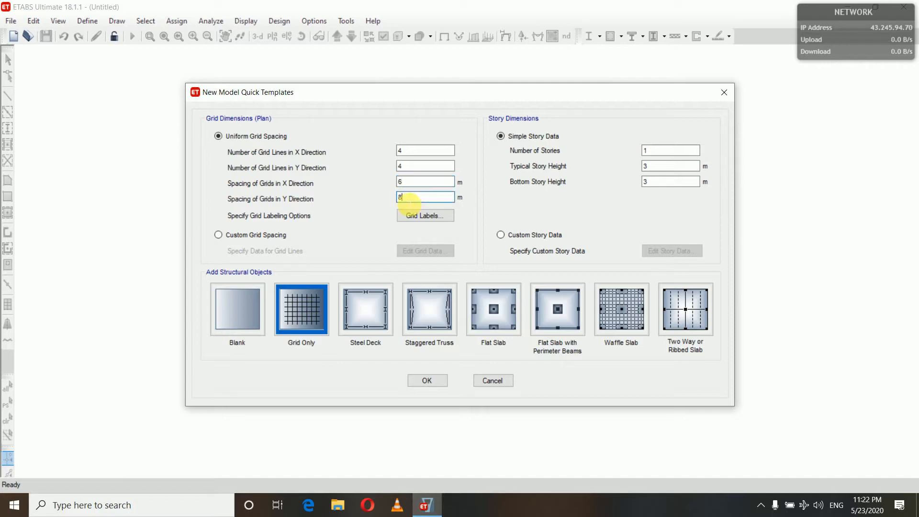
pyautogui.write('6')
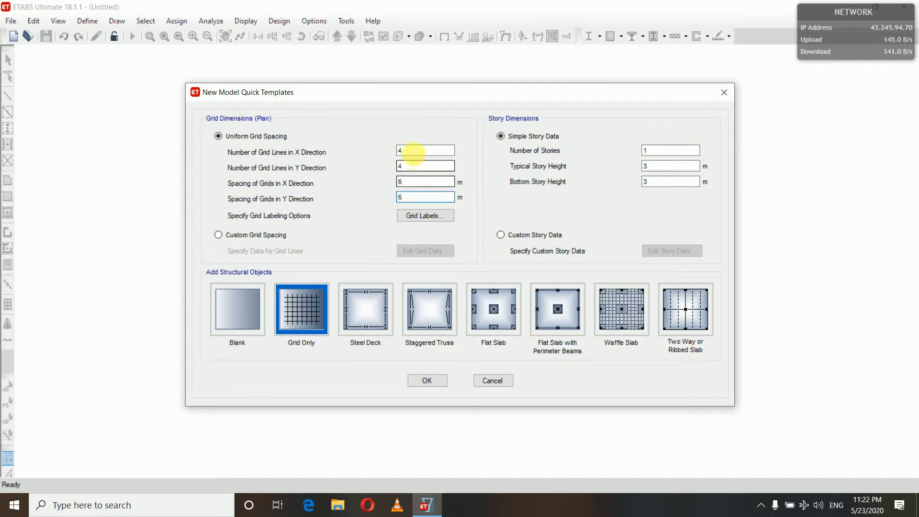
# Set 3 grid lines in both the X and Y directions and create the grid-only model
pyautogui.click(412, 151)
pyautogui.press('BackSpace')
pyautogui.write('3')
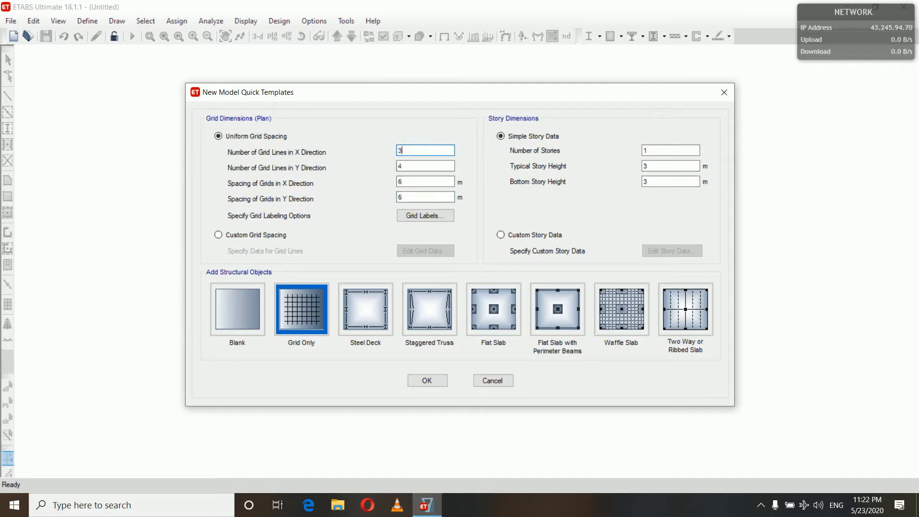
pyautogui.click(412, 167)
pyautogui.press('BackSpace')
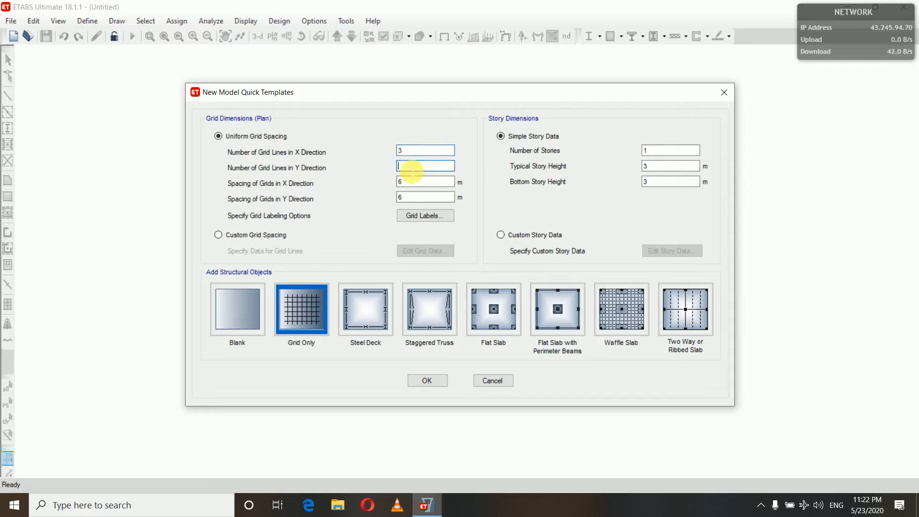
pyautogui.write('3')
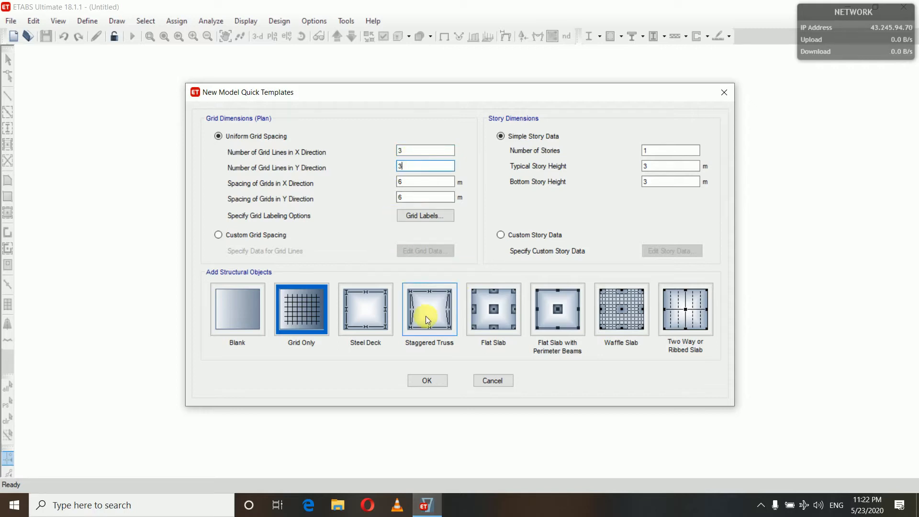
pyautogui.click(429, 381)
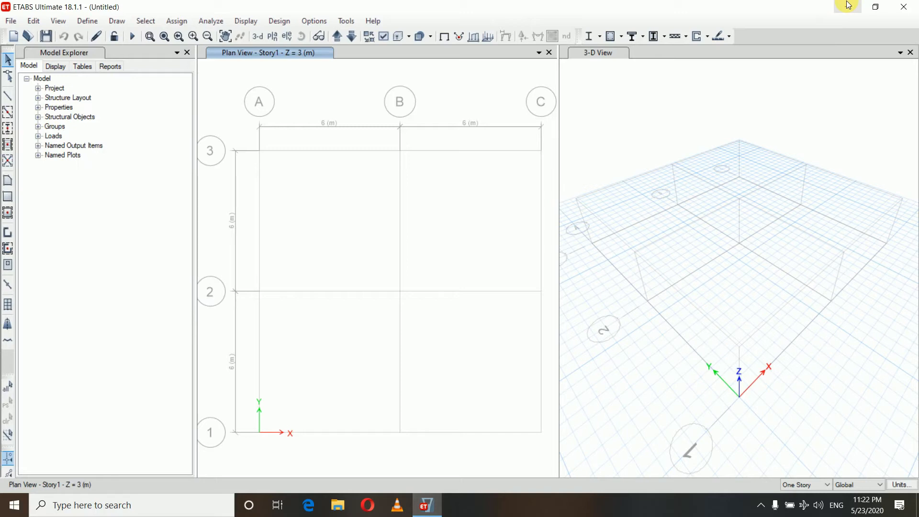
# Open "inclined only.png" from the desktop folder "inclined grid system" and compare its layout with "rect and inclined.png"
pyautogui.click(848, 5)
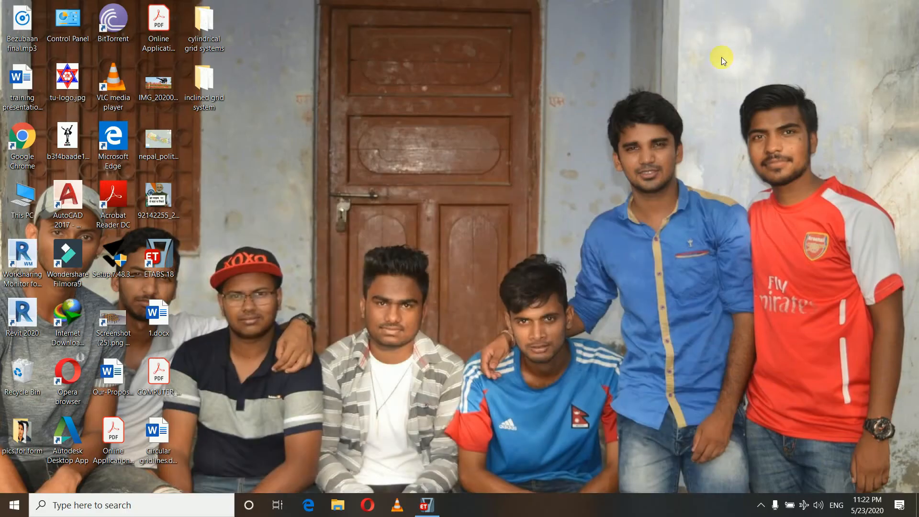
pyautogui.doubleClick(204, 89)
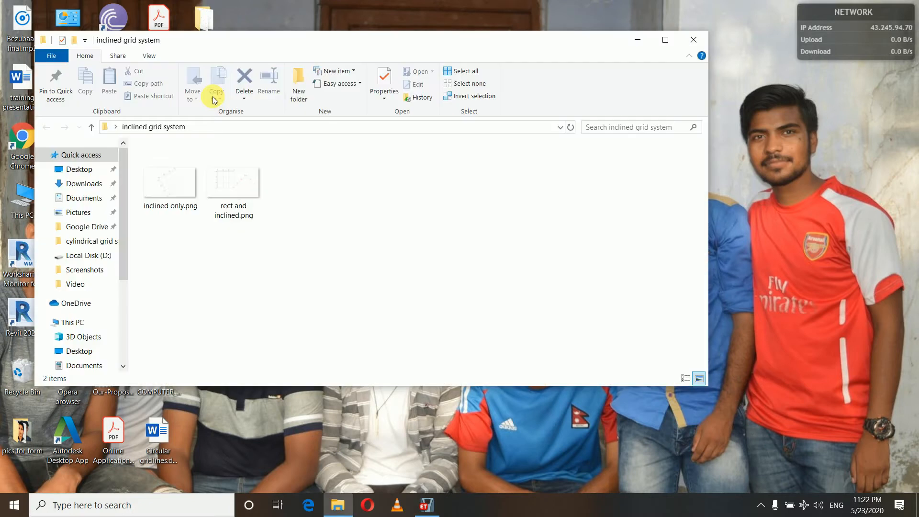
pyautogui.click(179, 190)
pyautogui.doubleClick(180, 190)
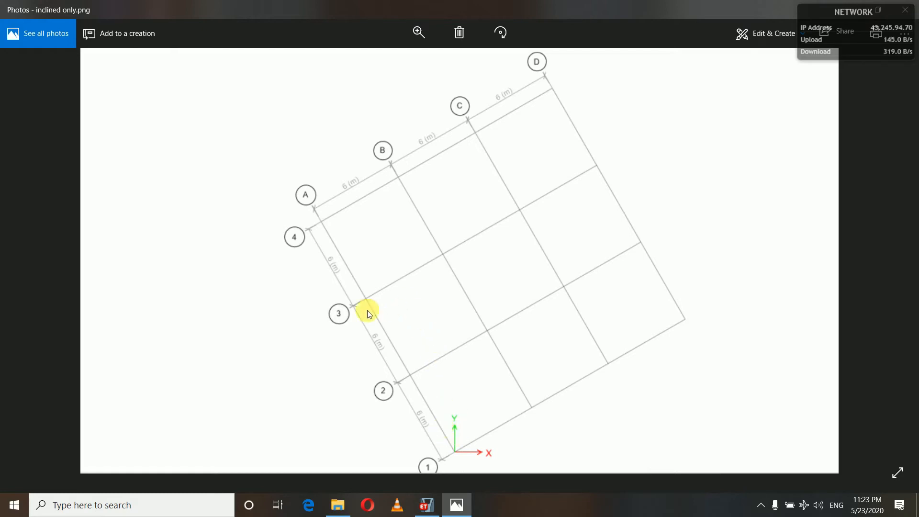
pyautogui.click(898, 260)
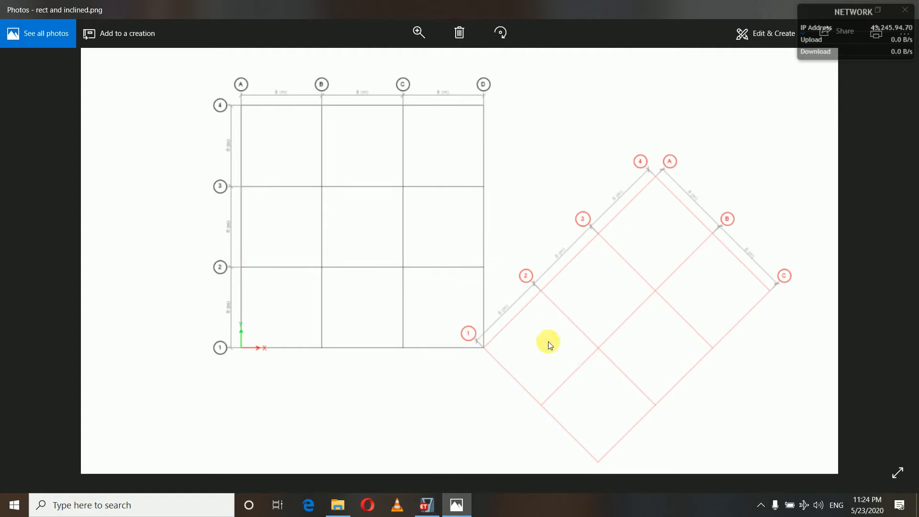
pyautogui.click(27, 259)
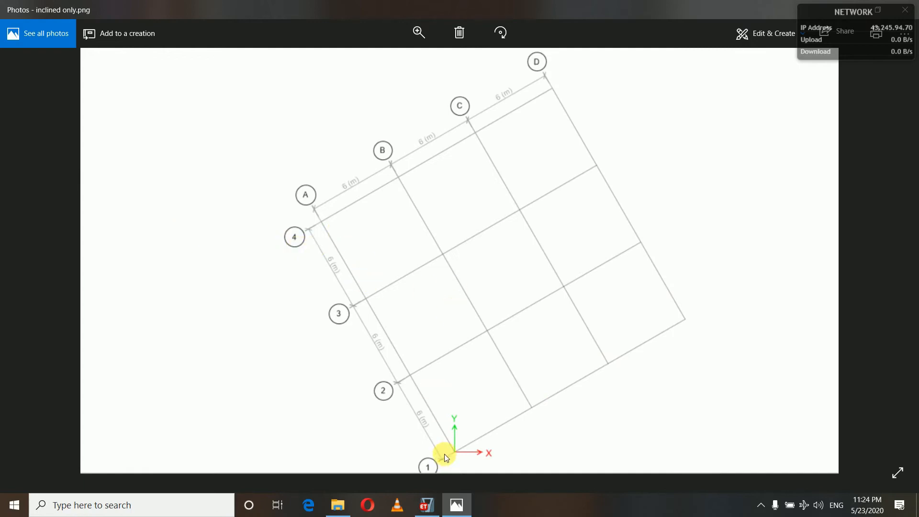
# Switch back to ETABS, close the 3-D view and open the story and grid system data for editing
pyautogui.click(426, 505)
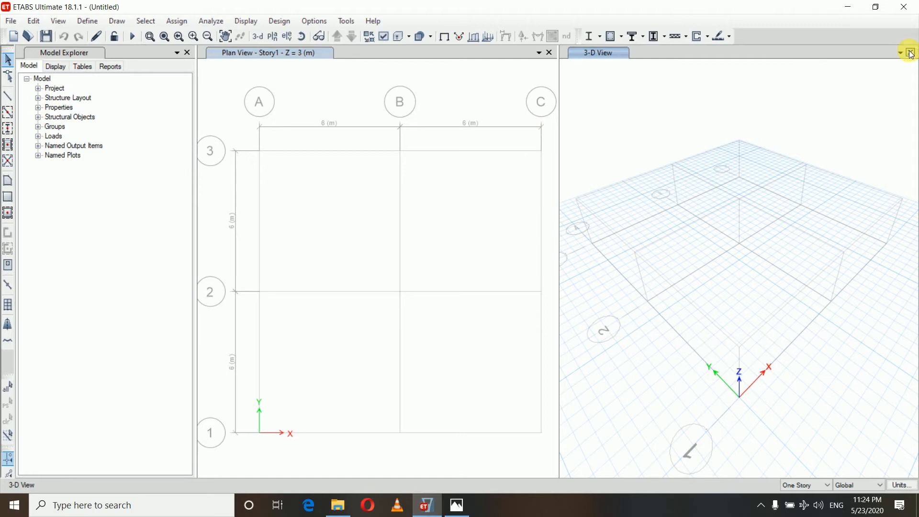
pyautogui.click(910, 53)
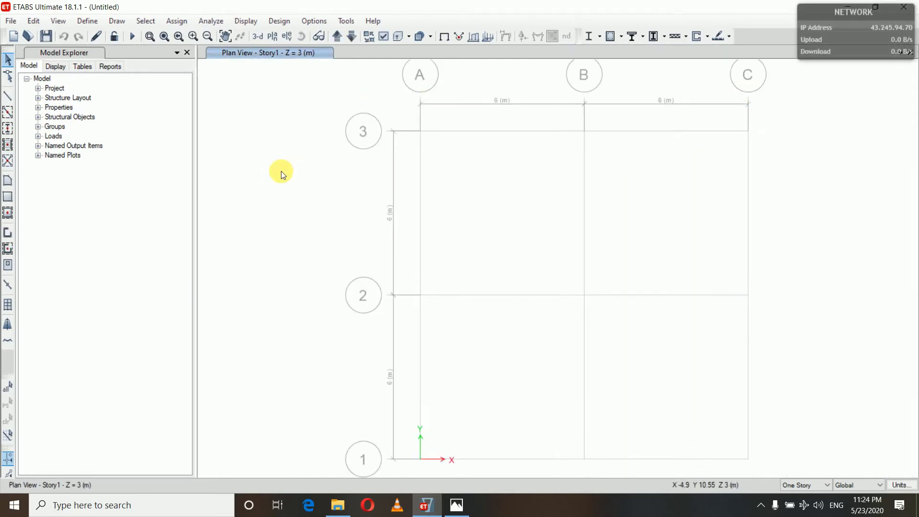
pyautogui.rightClick(266, 136)
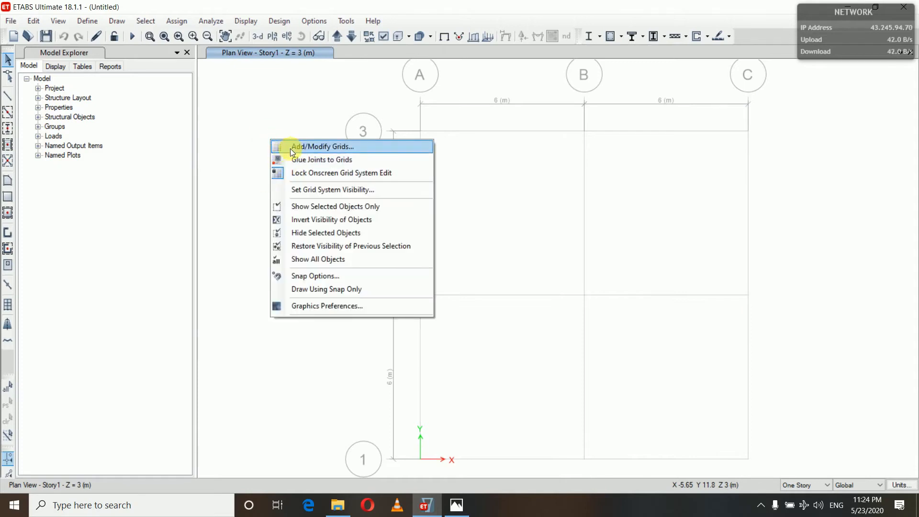
pyautogui.click(296, 147)
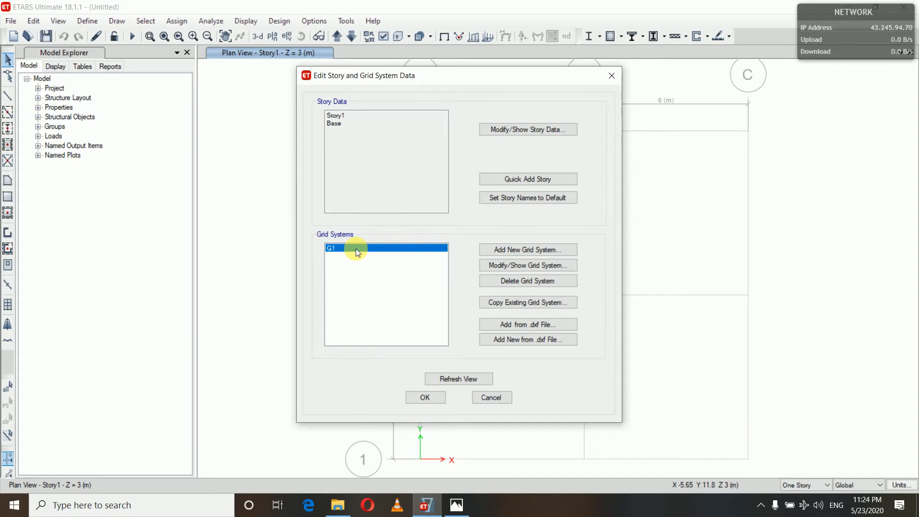
# Try to delete the existing grid system G1
pyautogui.click(515, 281)
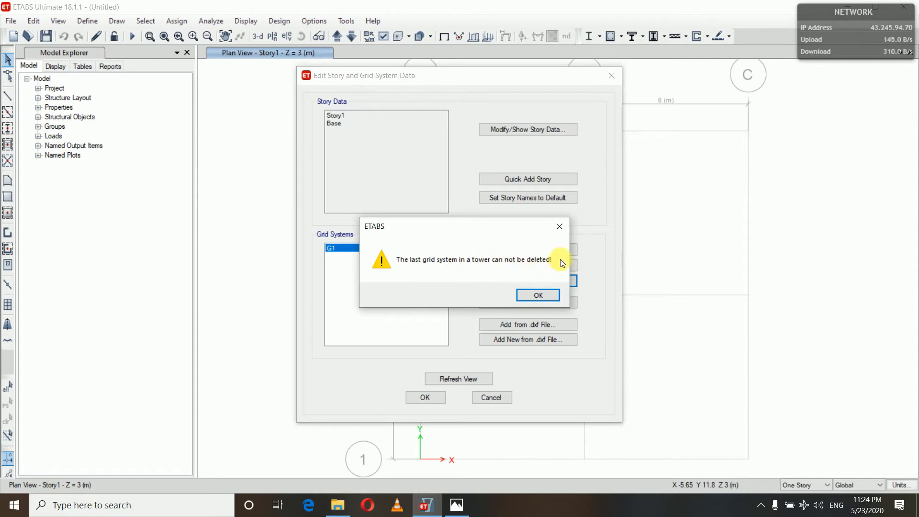
pyautogui.click(527, 294)
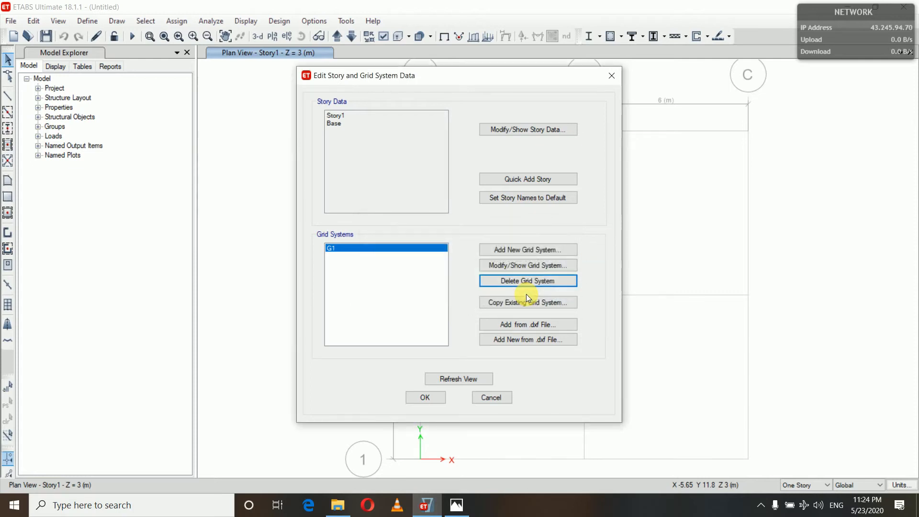
# Begin adding a new grid system and check the "rect and inclined.png" reference in Photos for its origin and orientation
pyautogui.click(512, 254)
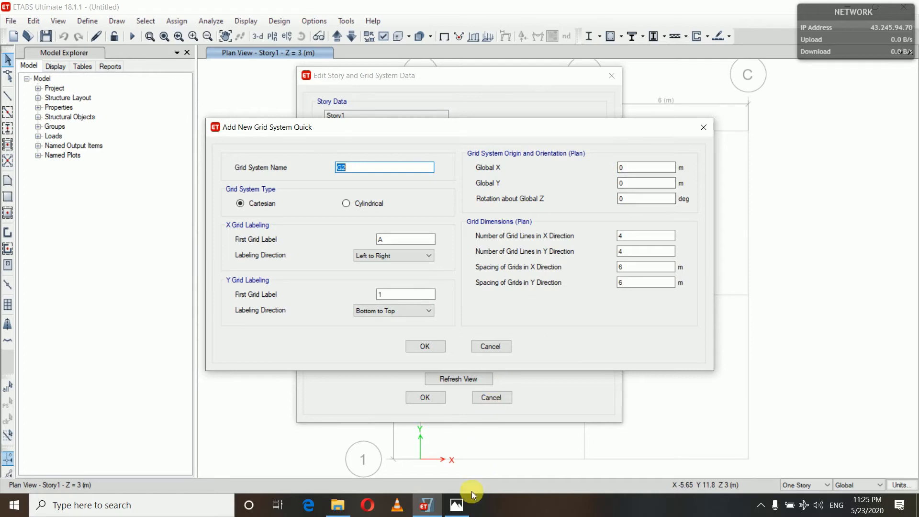
pyautogui.click(457, 506)
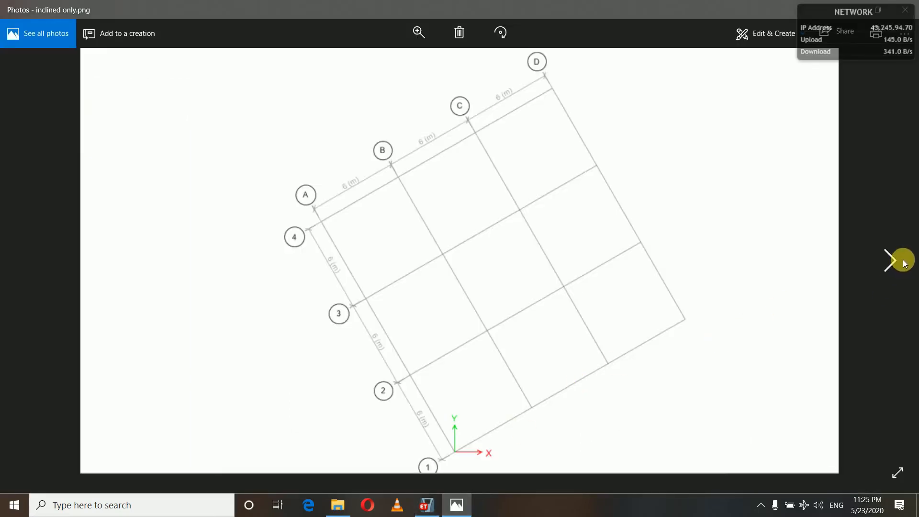
pyautogui.click(894, 260)
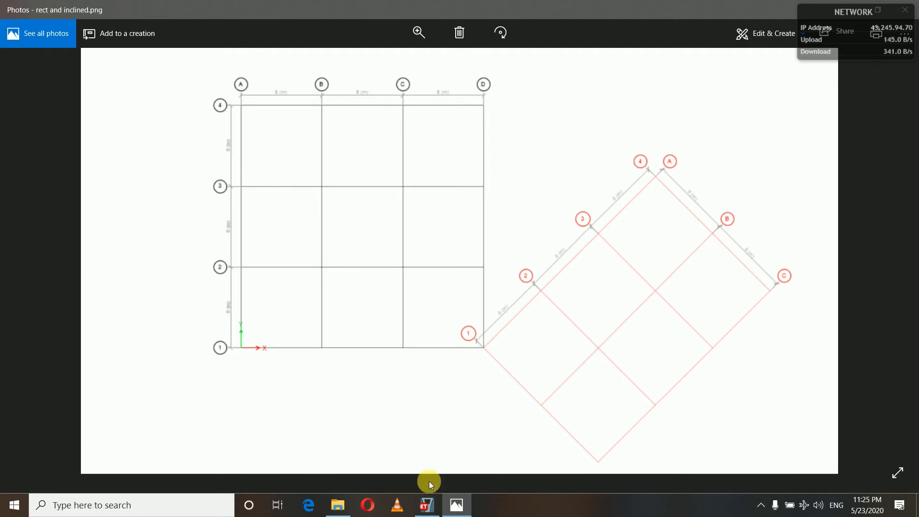
pyautogui.click(426, 504)
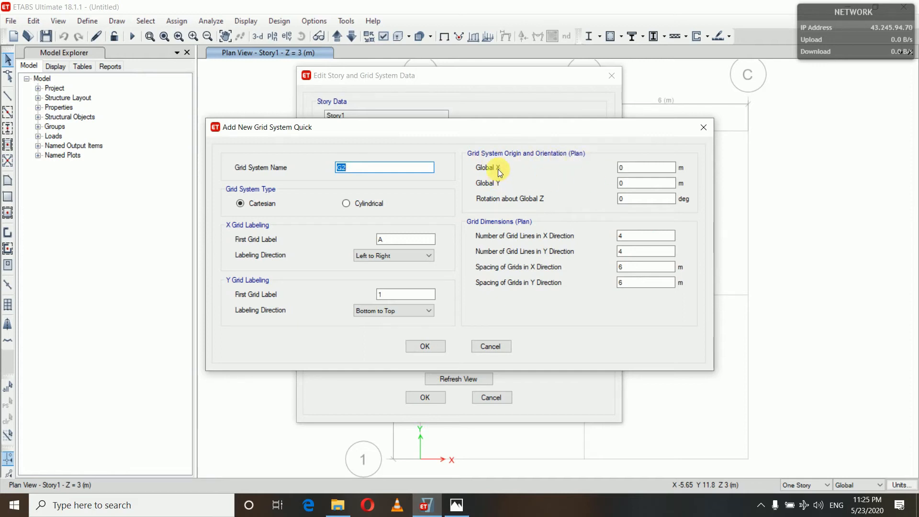
# Set the new grid system's origin to Global X 12 m and Global Y 6 m, with a 45-degree rotation about Global Z
pyautogui.click(636, 172)
pyautogui.press('BackSpace')
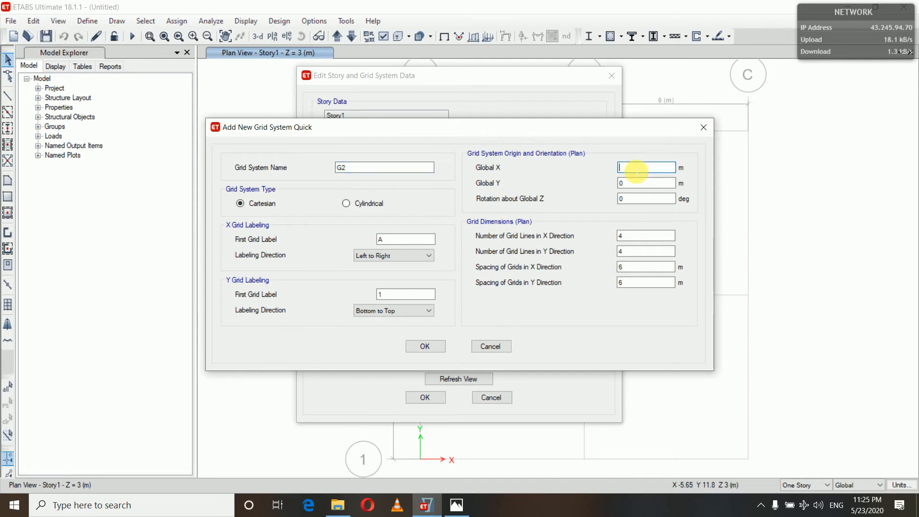
pyautogui.write('12')
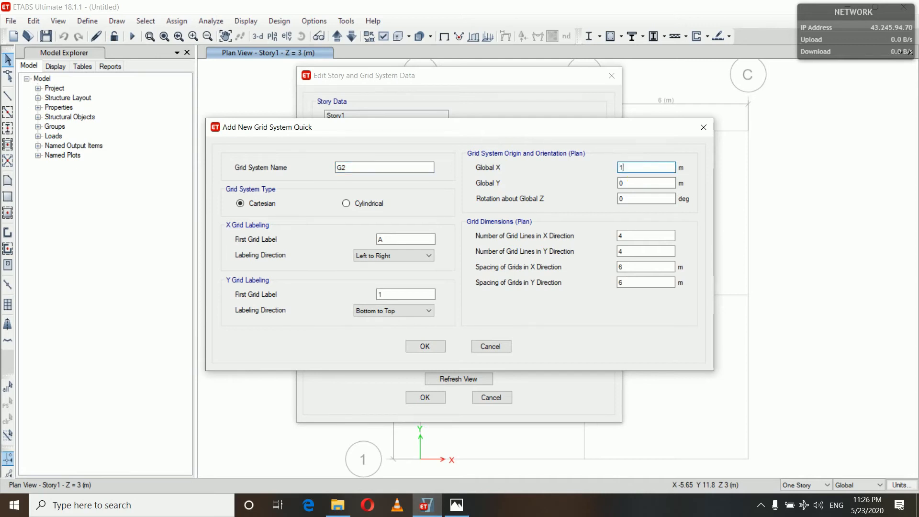
pyautogui.click(649, 184)
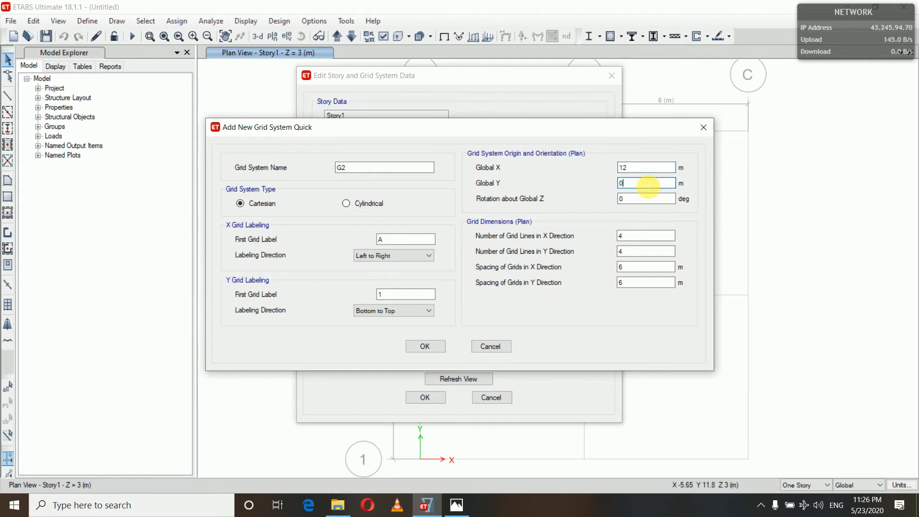
pyautogui.press('BackSpace')
pyautogui.write('6')
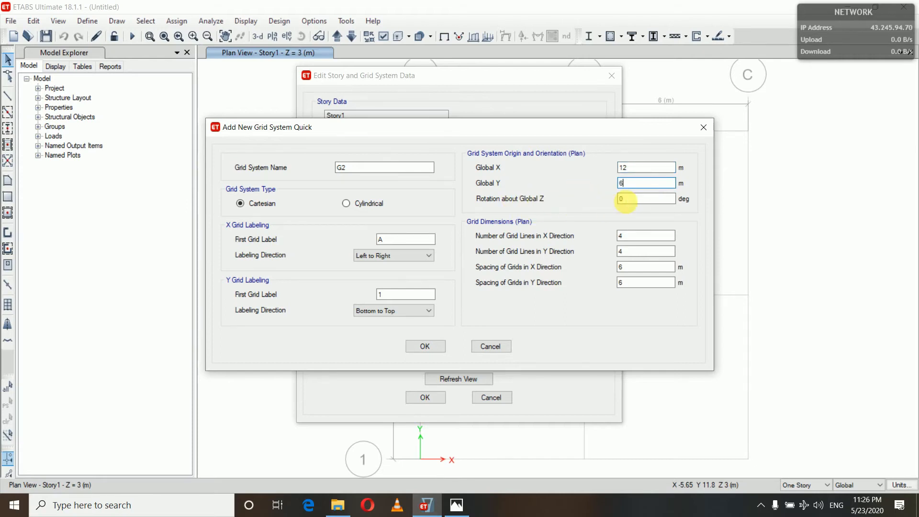
pyautogui.click(633, 201)
pyautogui.press('BackSpace')
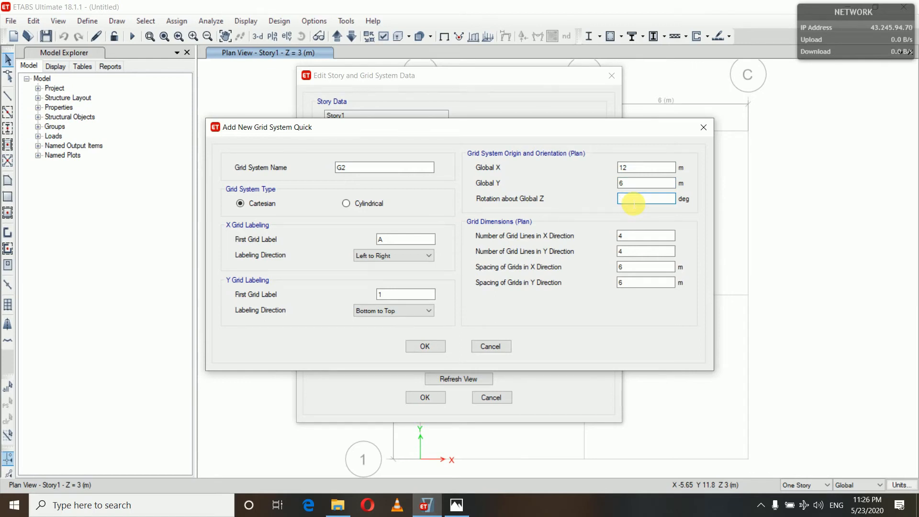
pyautogui.write('45')
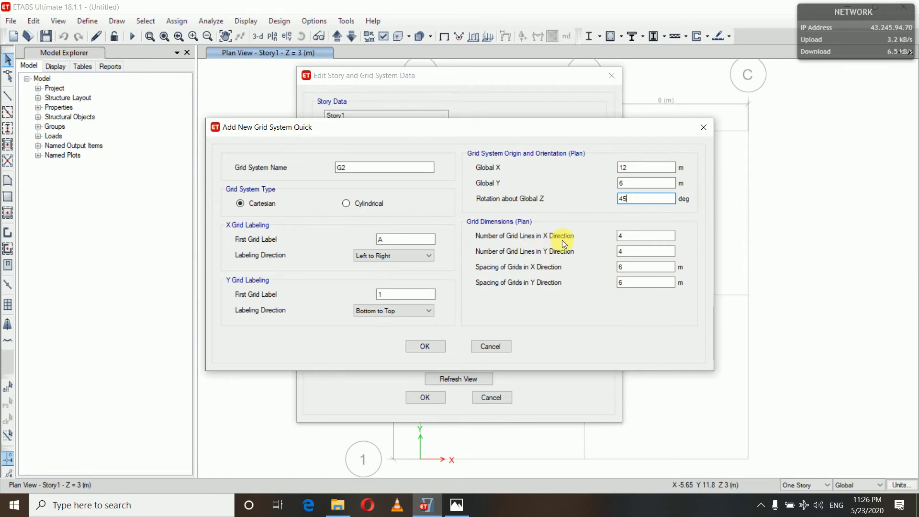
# Set the new grid system's number of grid lines in the X direction to 3
pyautogui.click(634, 238)
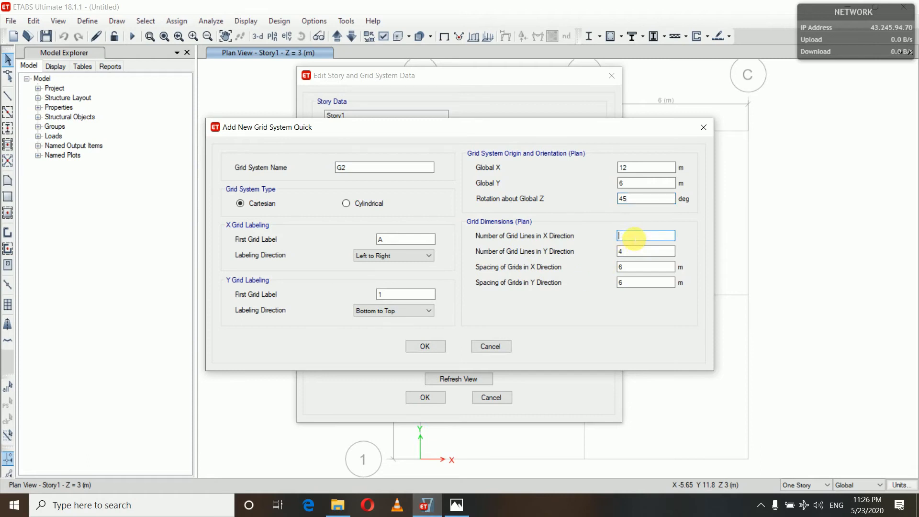
pyautogui.press('BackSpace')
pyautogui.write('3')
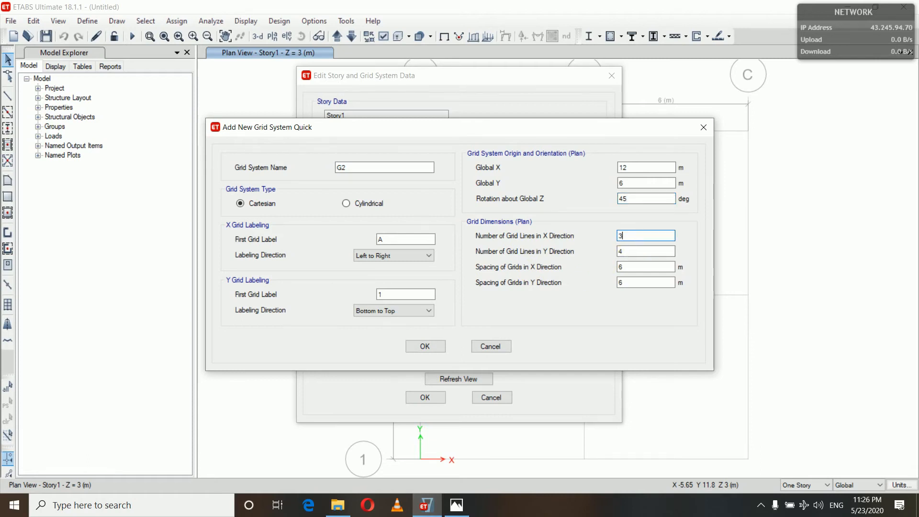
# Set the new grid system's number of grid lines in the X direction to 4 and add it to the model
pyautogui.press('BackSpace')
pyautogui.write('4')
pyautogui.click(425, 346)
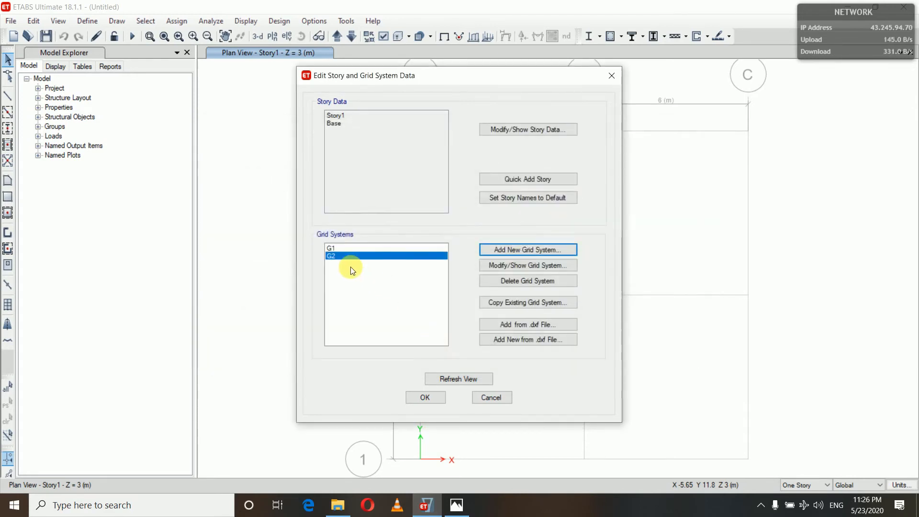
pyautogui.click(427, 397)
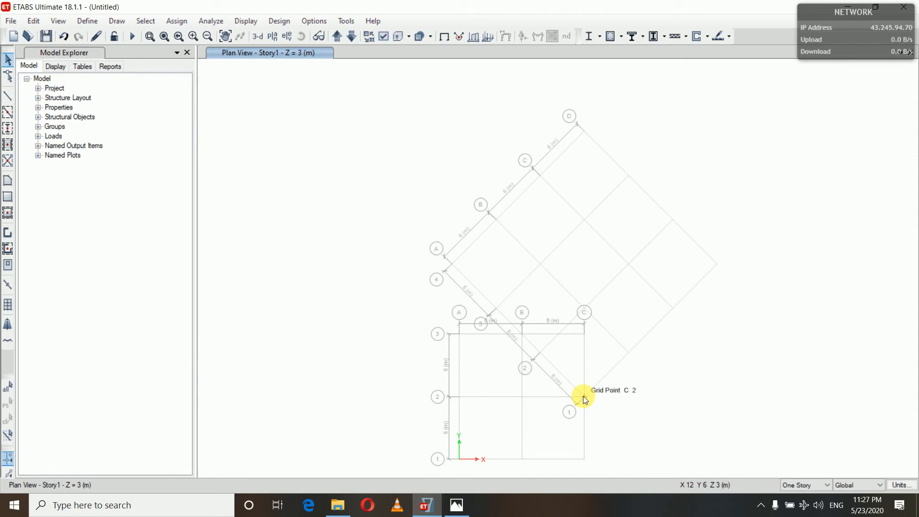
# Change the grid color of grid system G2 to red
pyautogui.rightClick(254, 183)
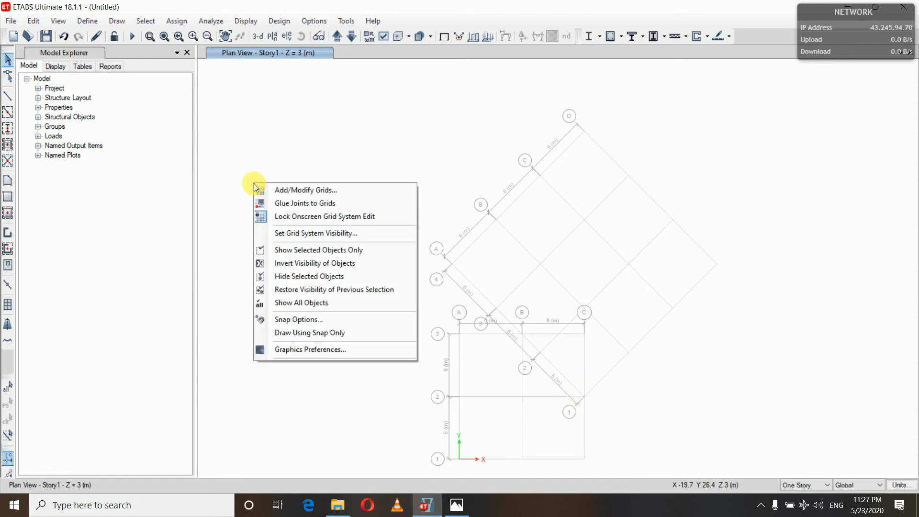
pyautogui.click(282, 190)
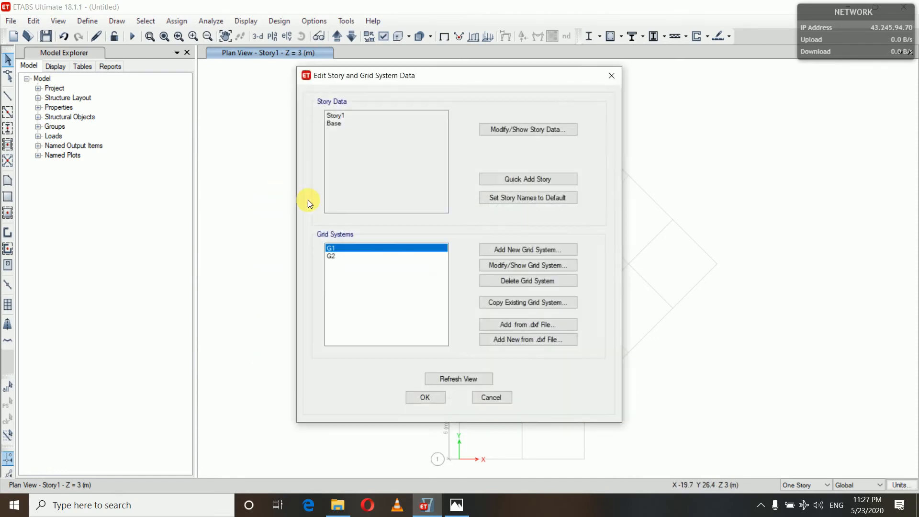
pyautogui.click(367, 256)
pyautogui.click(505, 265)
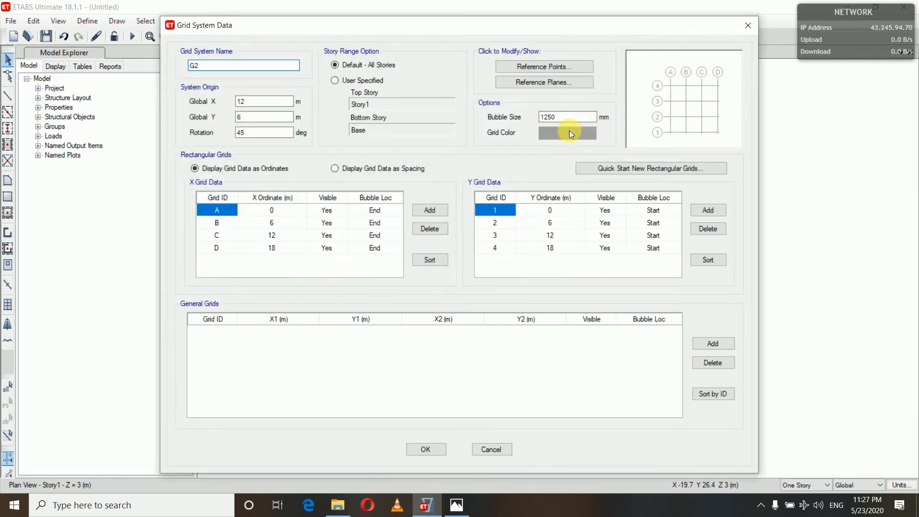
pyautogui.click(569, 132)
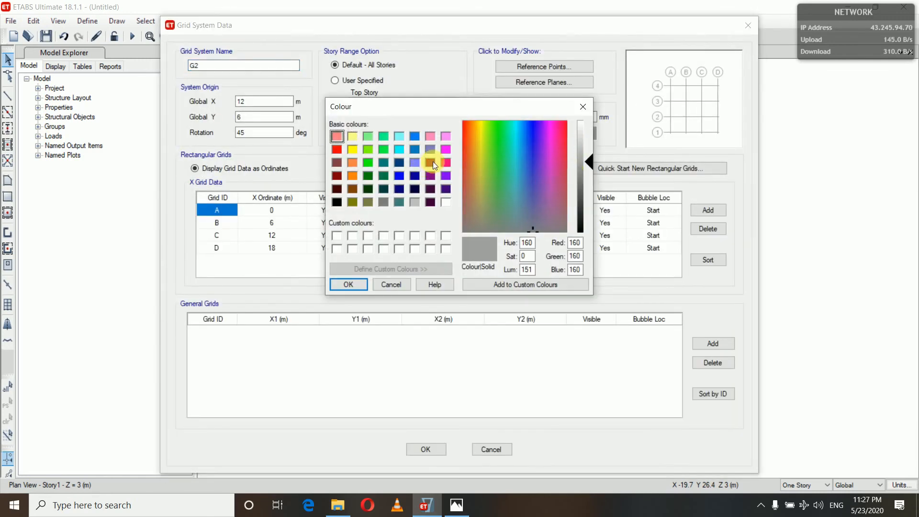
pyautogui.click(337, 149)
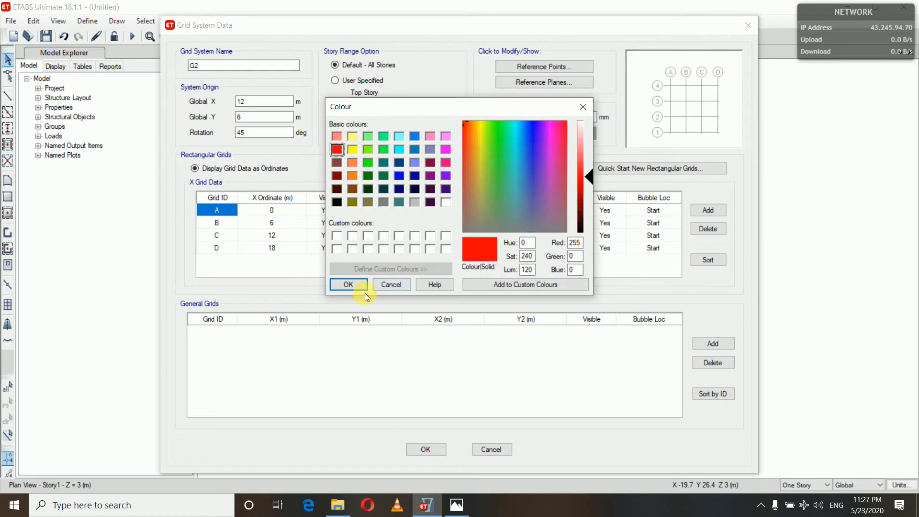
pyautogui.click(340, 283)
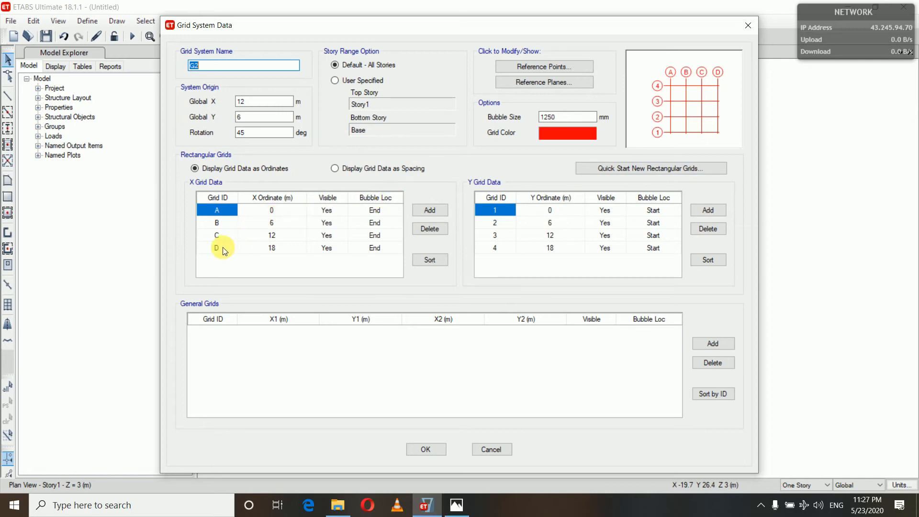
pyautogui.click(426, 450)
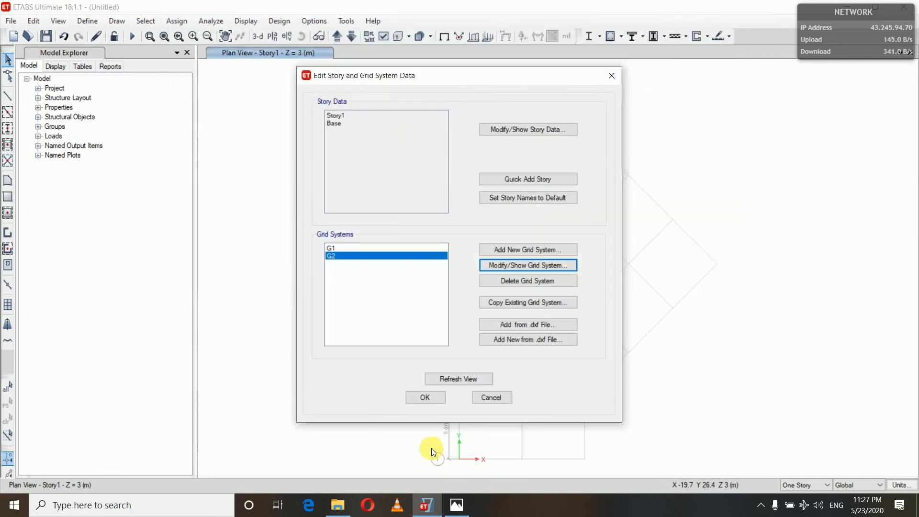
# Change the grid color of grid system G1 to black and apply the grid edits to the model
pyautogui.click(360, 248)
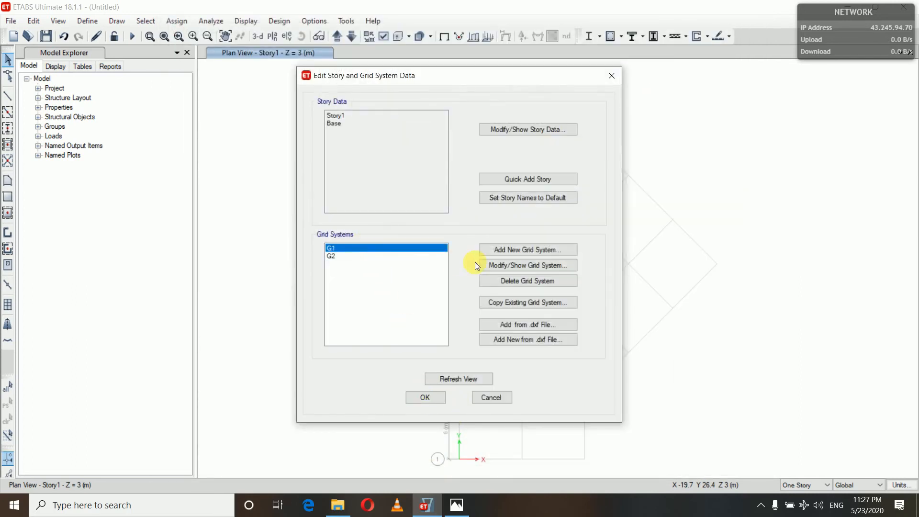
pyautogui.click(502, 266)
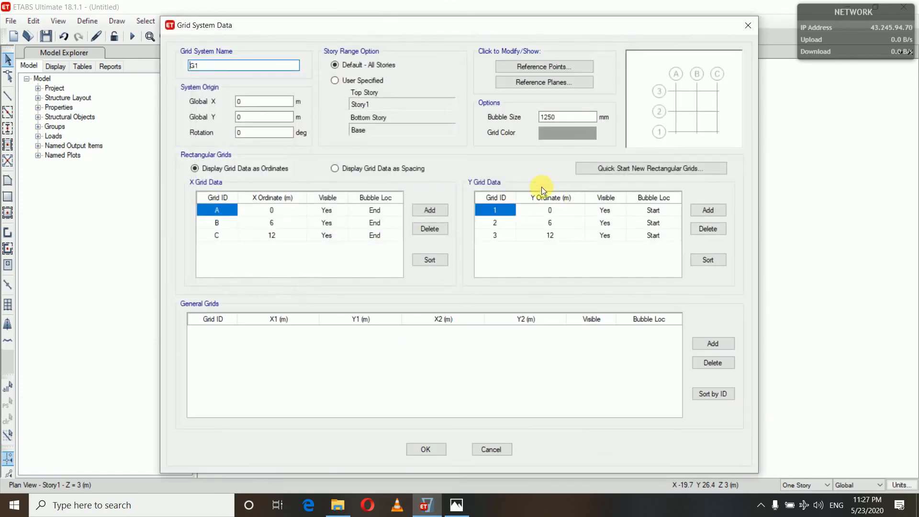
pyautogui.click(564, 132)
pyautogui.click(338, 201)
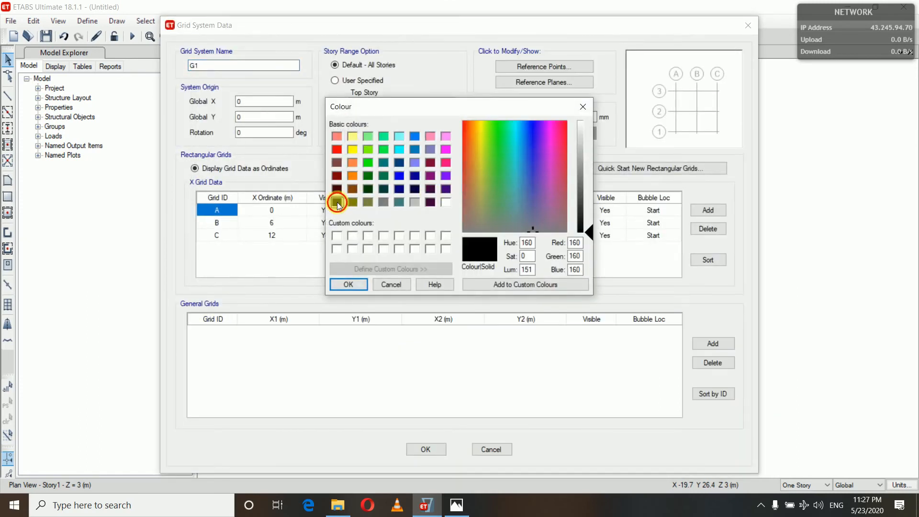
pyautogui.click(341, 283)
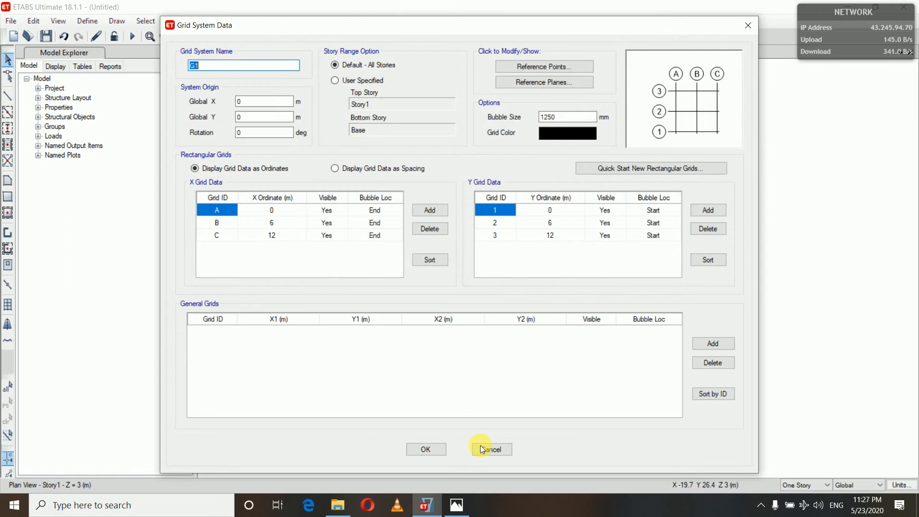
pyautogui.click(425, 449)
pyautogui.click(423, 396)
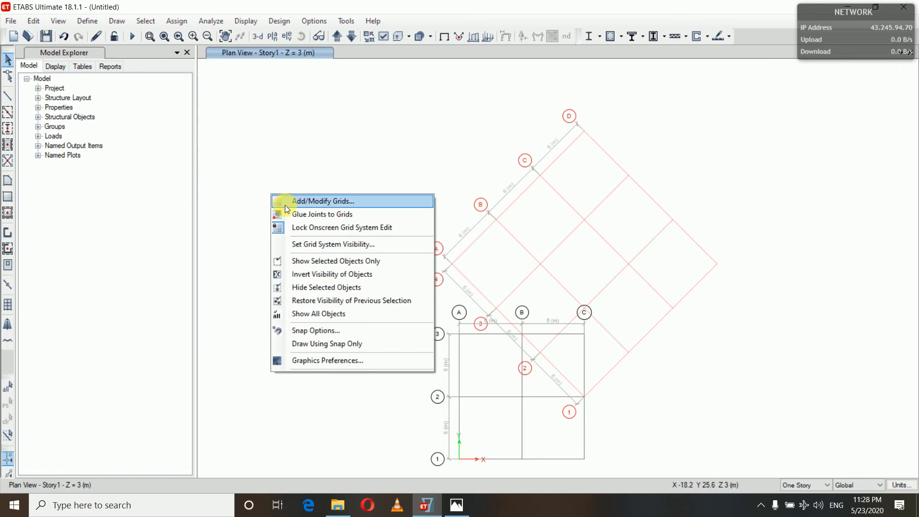
# Set the rotation of grid system G2 to -45 degrees and apply it to the model
pyautogui.click(285, 204)
pyautogui.click(353, 256)
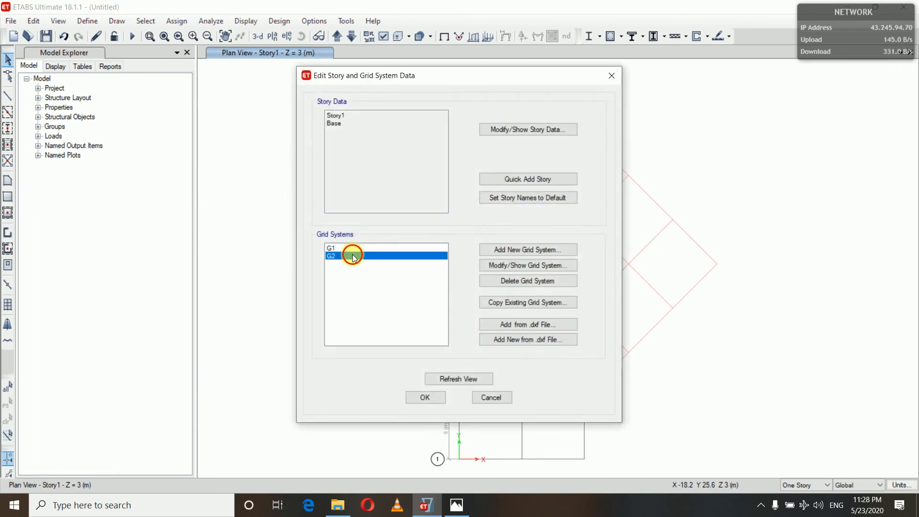
pyautogui.click(490, 266)
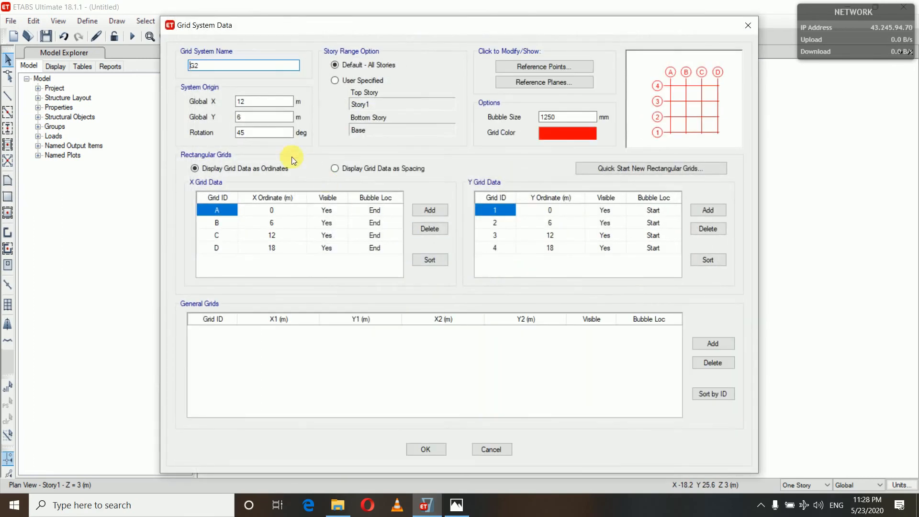
pyautogui.click(273, 137)
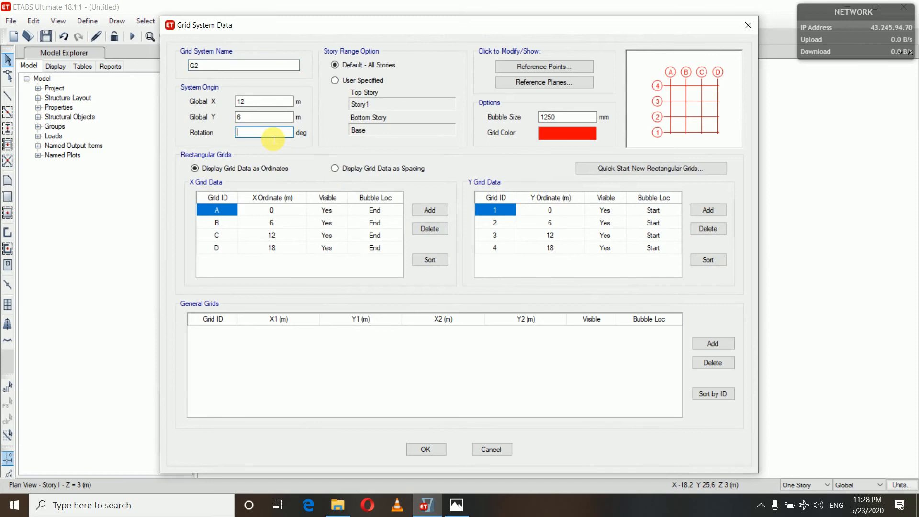
pyautogui.write('-45')
pyautogui.click(421, 450)
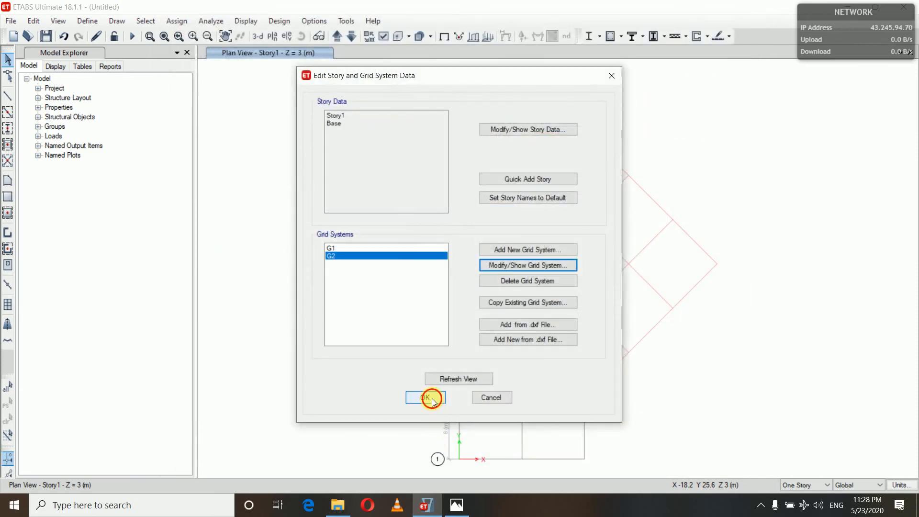
pyautogui.click(430, 398)
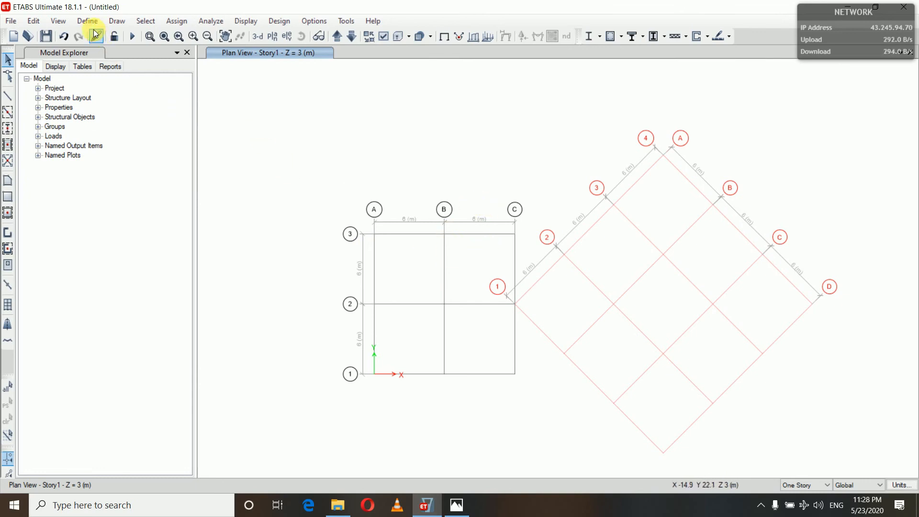
pyautogui.rightClick(242, 119)
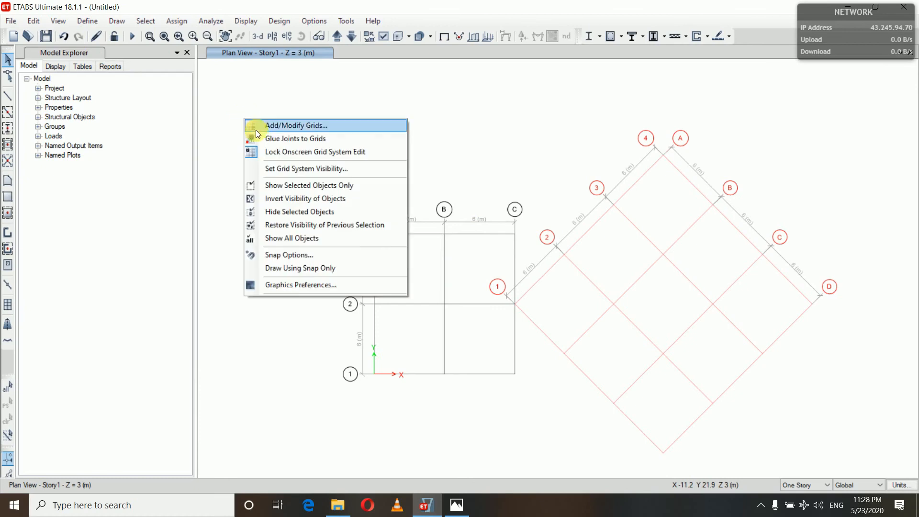
pyautogui.click(265, 125)
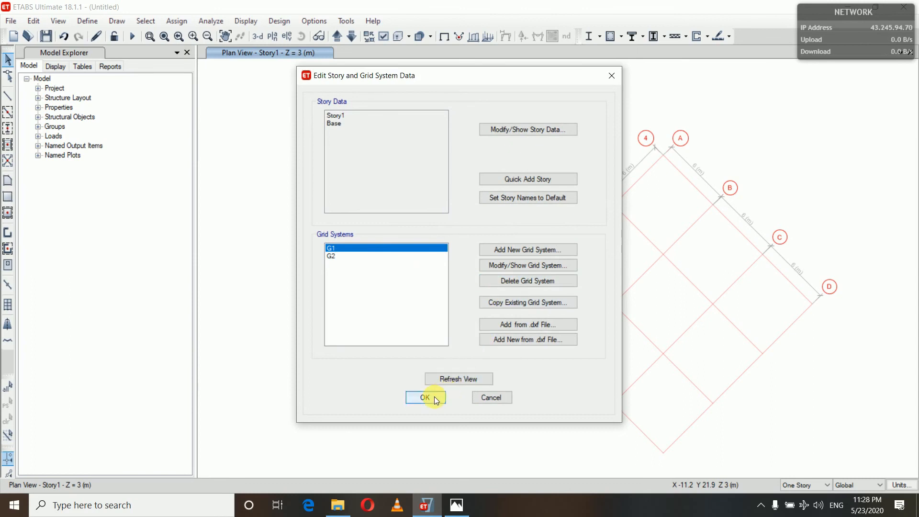
pyautogui.click(491, 398)
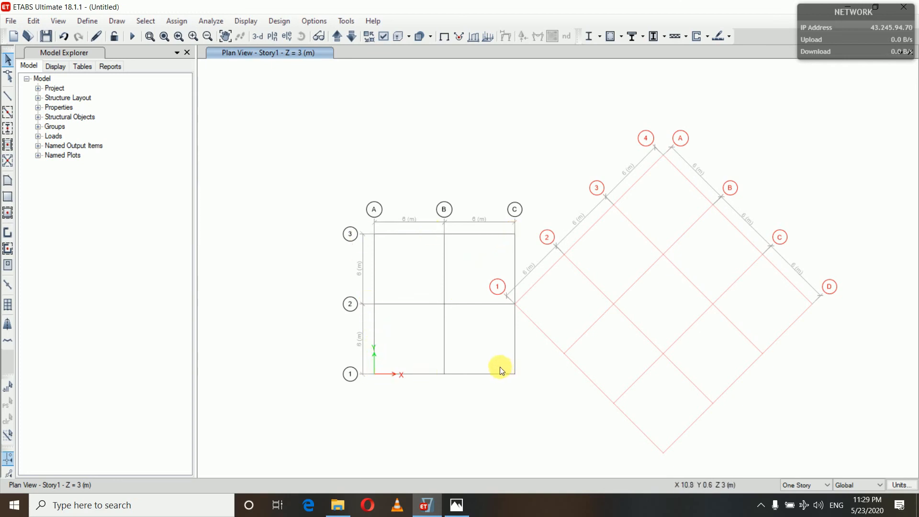
# Hide grid system G1 in the plan view, keeping only G2 among the visible grid systems
pyautogui.click(58, 21)
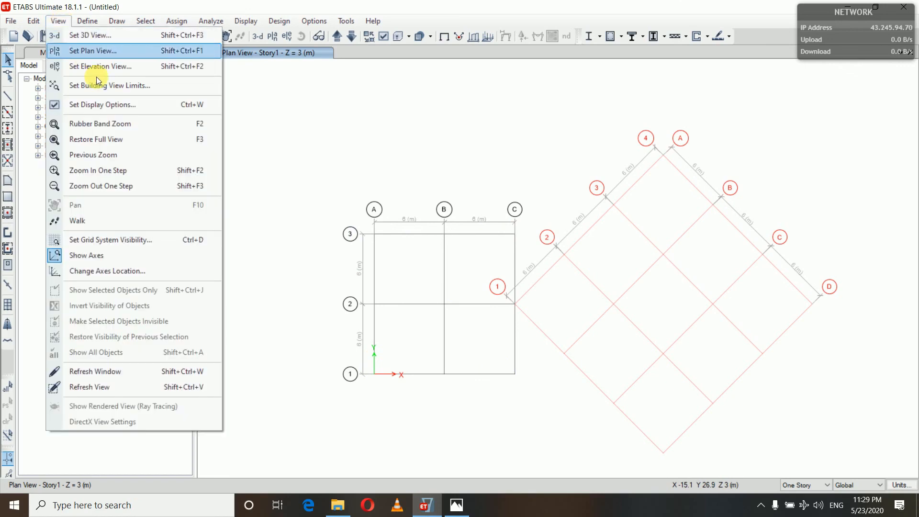
pyautogui.click(127, 240)
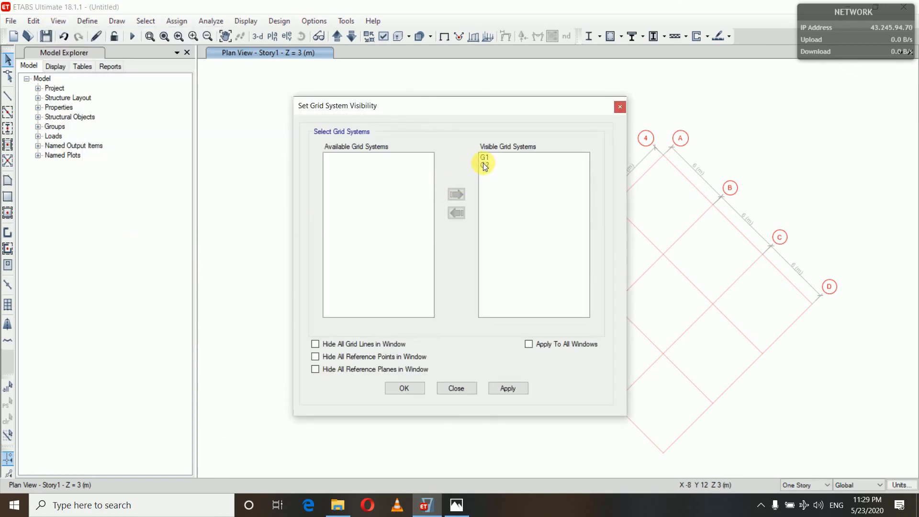
pyautogui.click(486, 158)
pyautogui.click(457, 213)
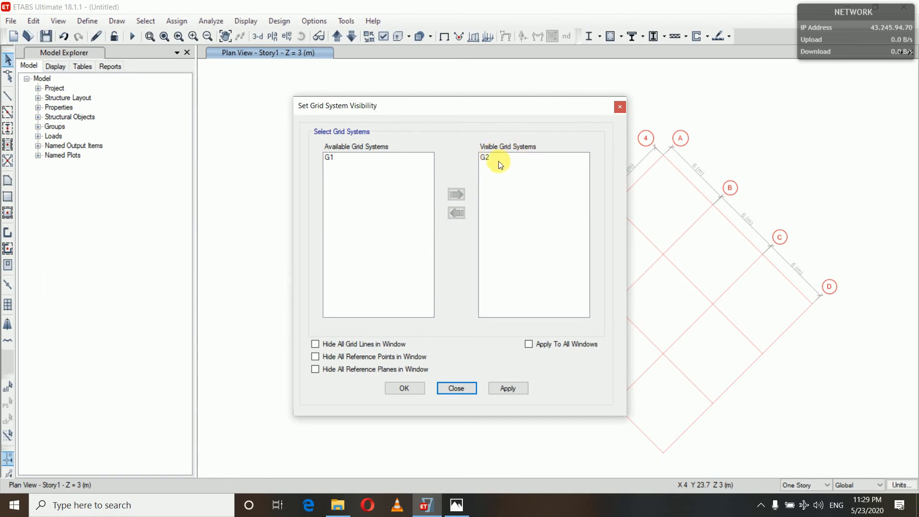
pyautogui.click(504, 391)
pyautogui.click(406, 390)
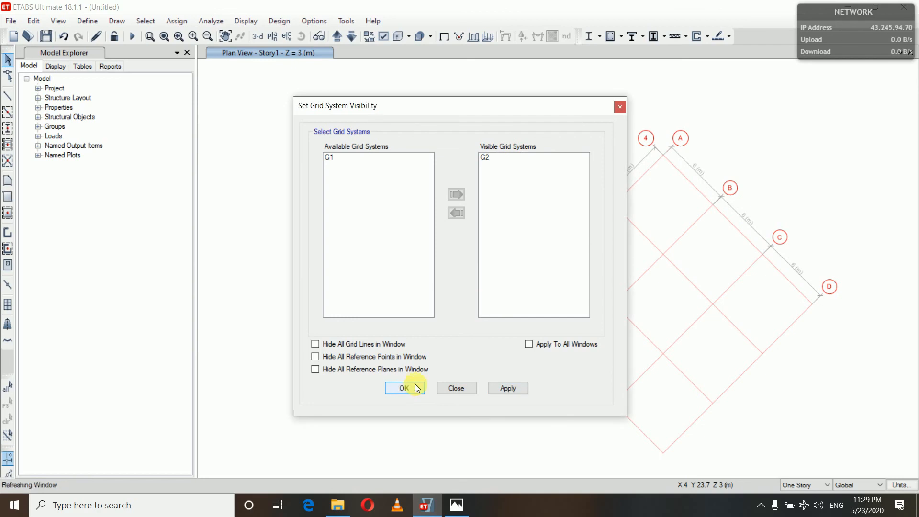